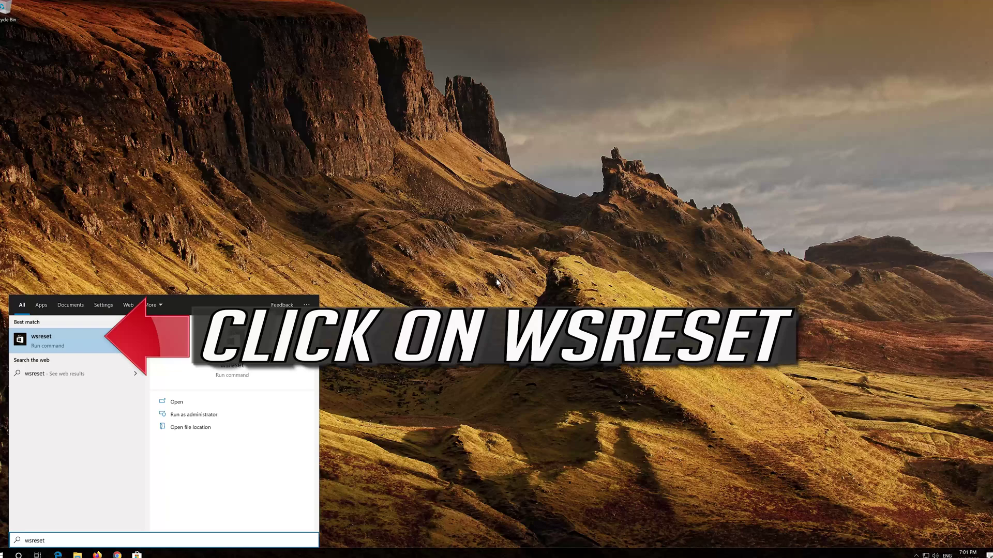
Run wsreset to reset the Store, close the Store window, and restart the PC.
click(80, 349)
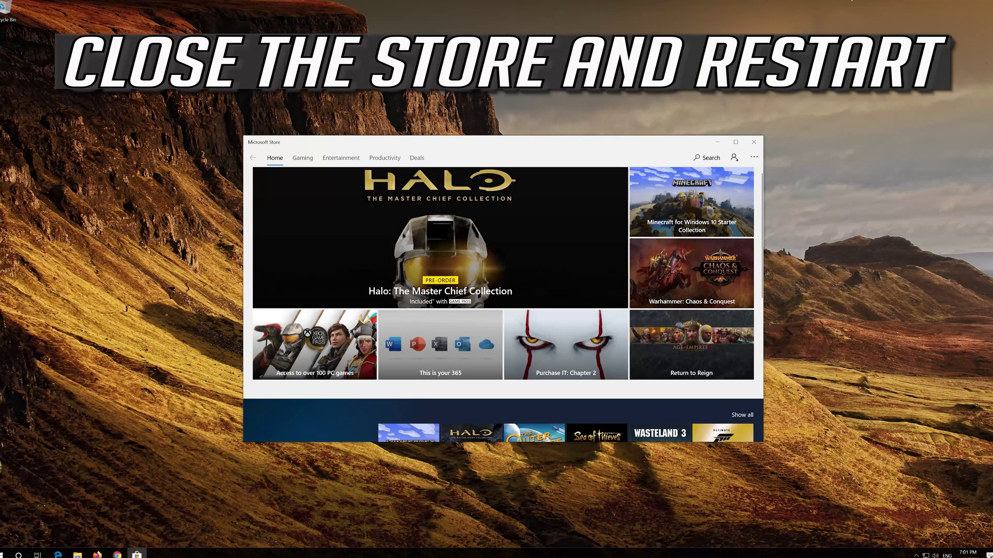
click(753, 142)
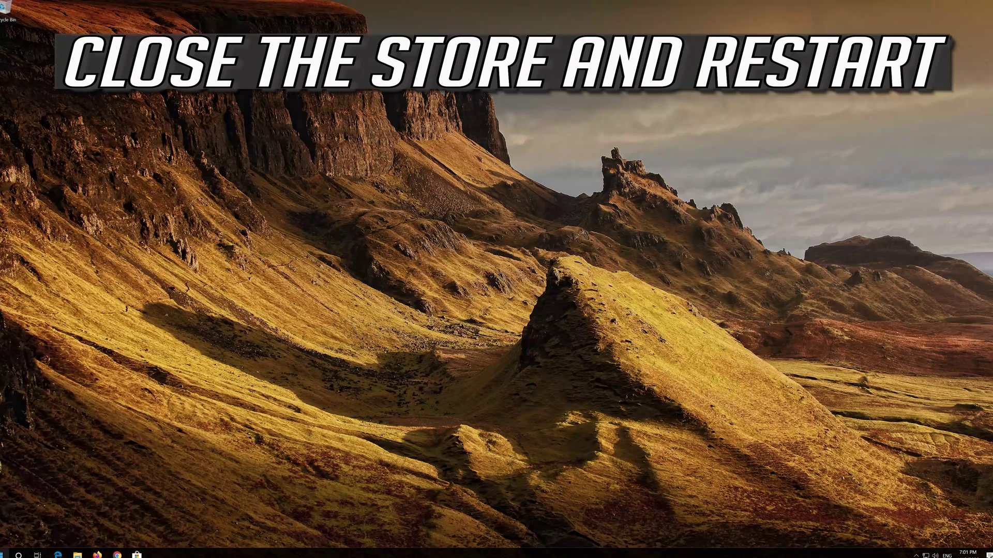
click(5, 554)
click(4, 537)
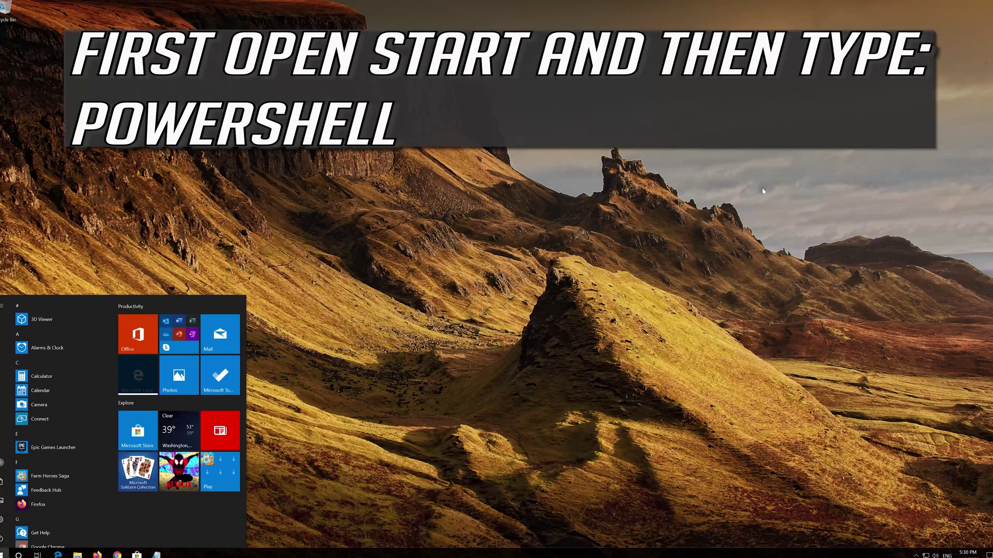
Launch Windows PowerShell as administrator, approving the UAC prompt.
text(powershell)
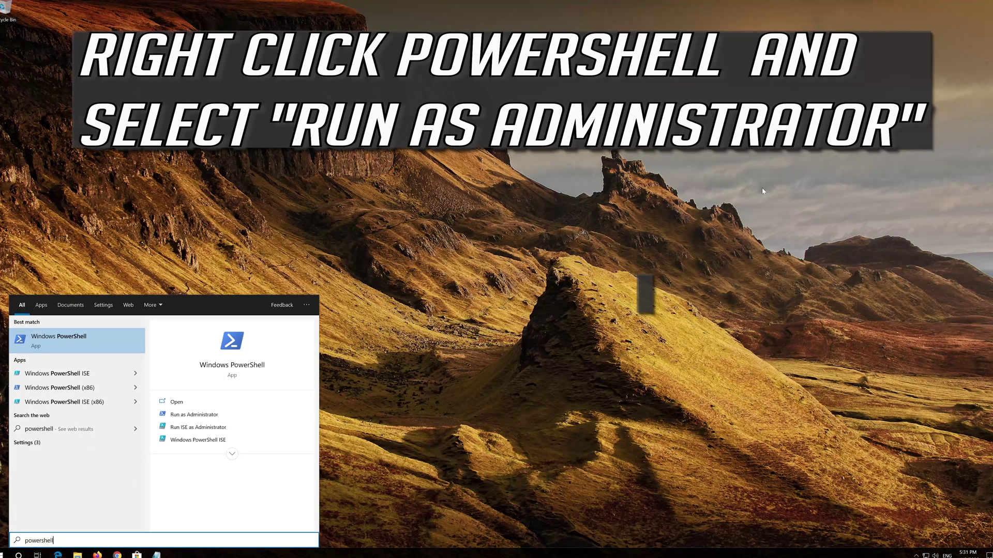
right_click(70, 347)
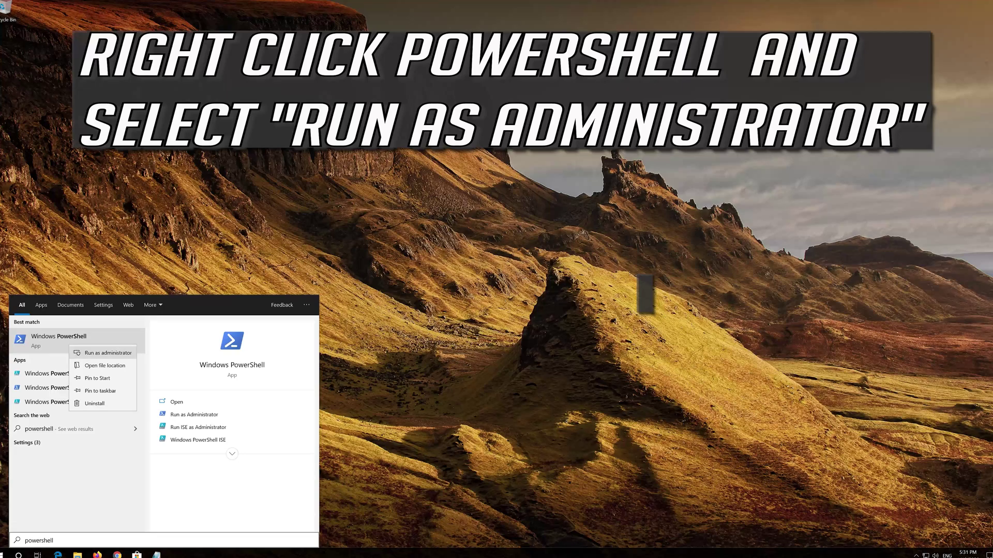
click(108, 353)
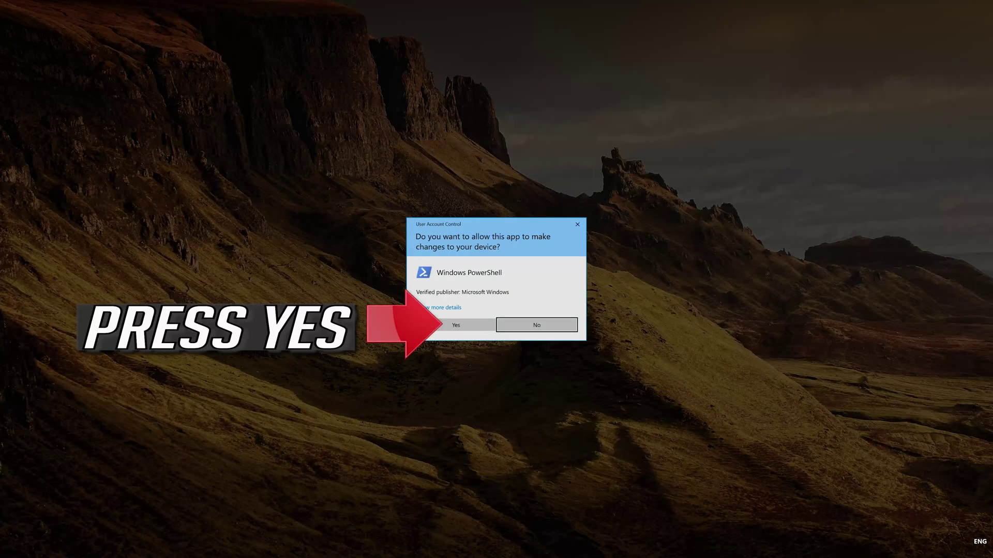
click(456, 325)
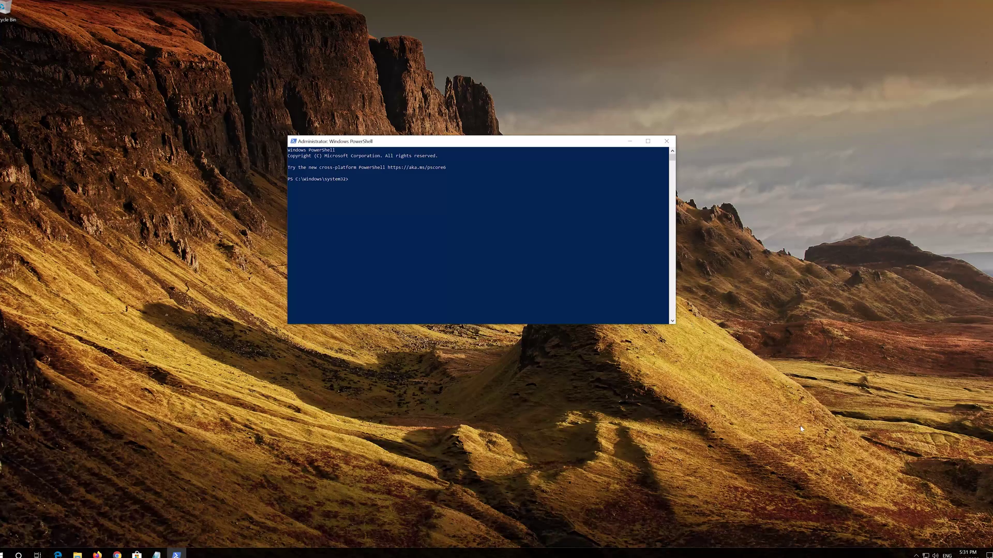
Select the entire re-registration script in Notepad and copy it.
click(156, 555)
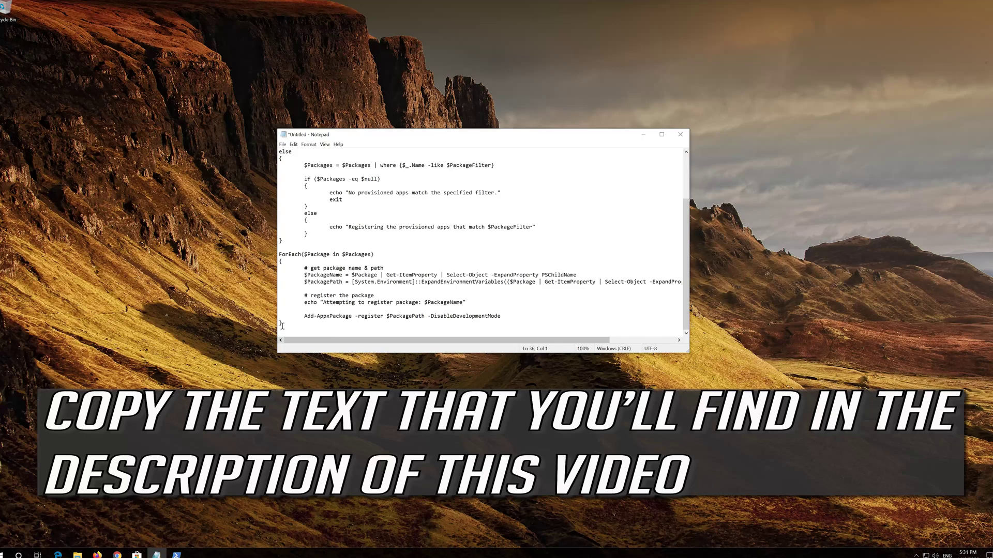
drag(280, 330, 280, 151)
scroll(279, 310, up, 3)
right_click(376, 164)
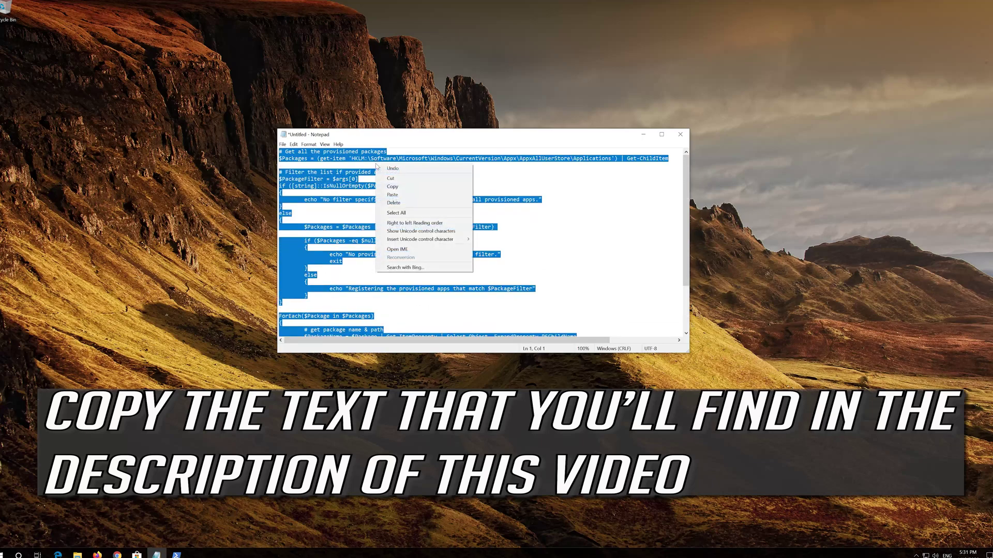
click(391, 187)
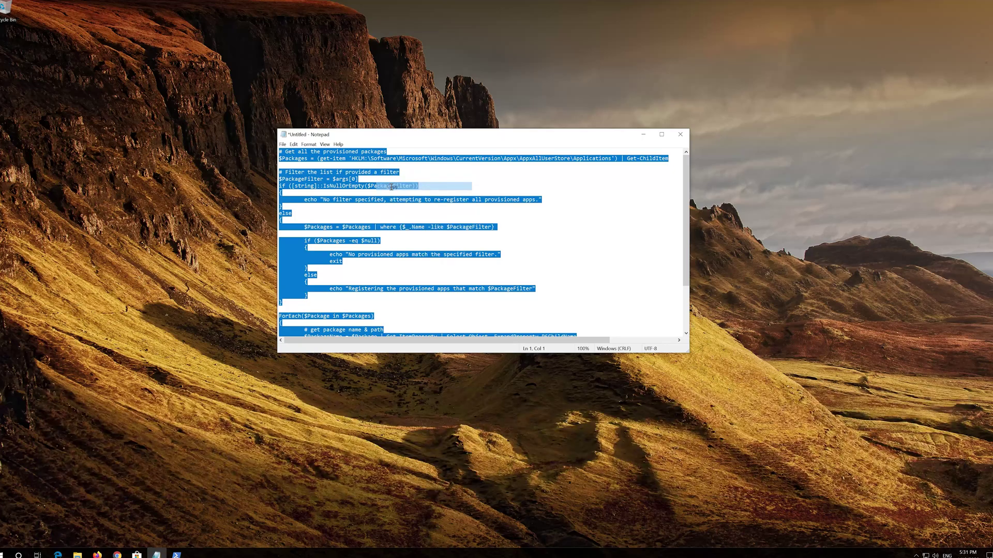
click(644, 136)
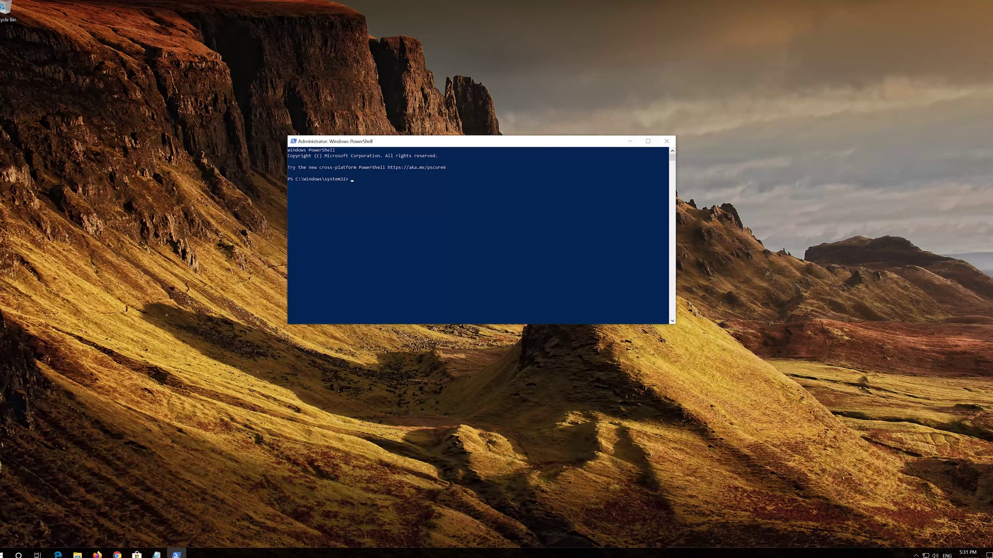
Paste the script into PowerShell, run it to re-register all app packages, then exit.
right_click(464, 142)
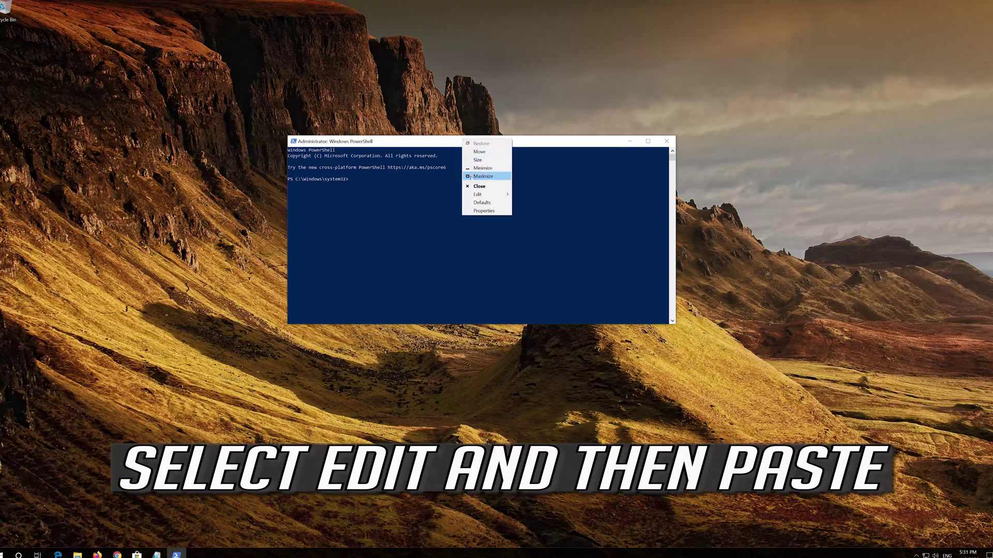
mouse_move(474, 195)
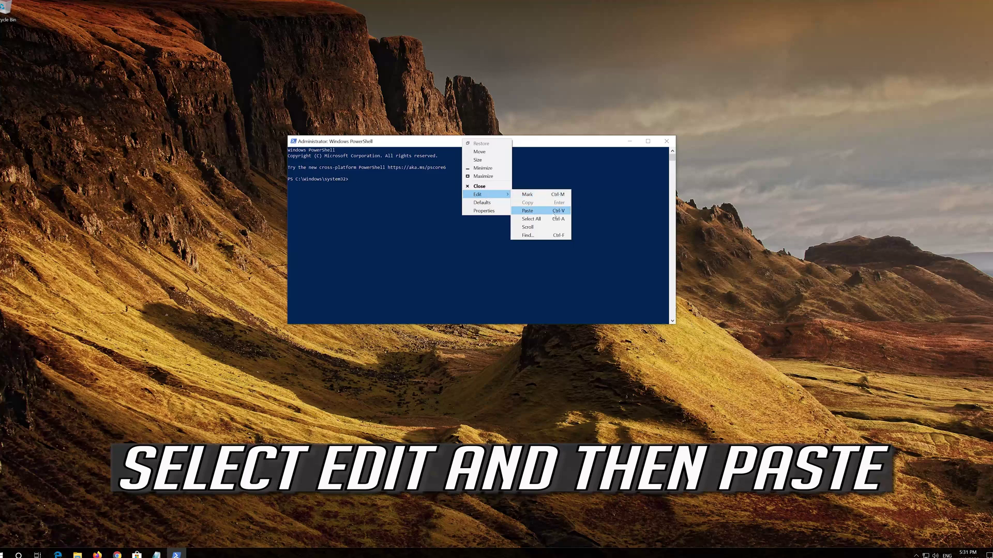
click(548, 212)
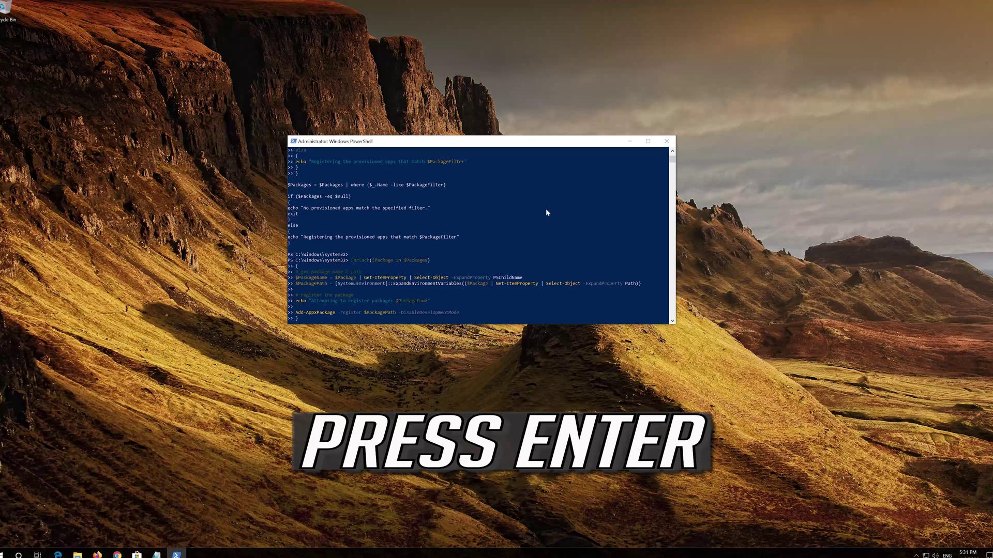
key(Return)
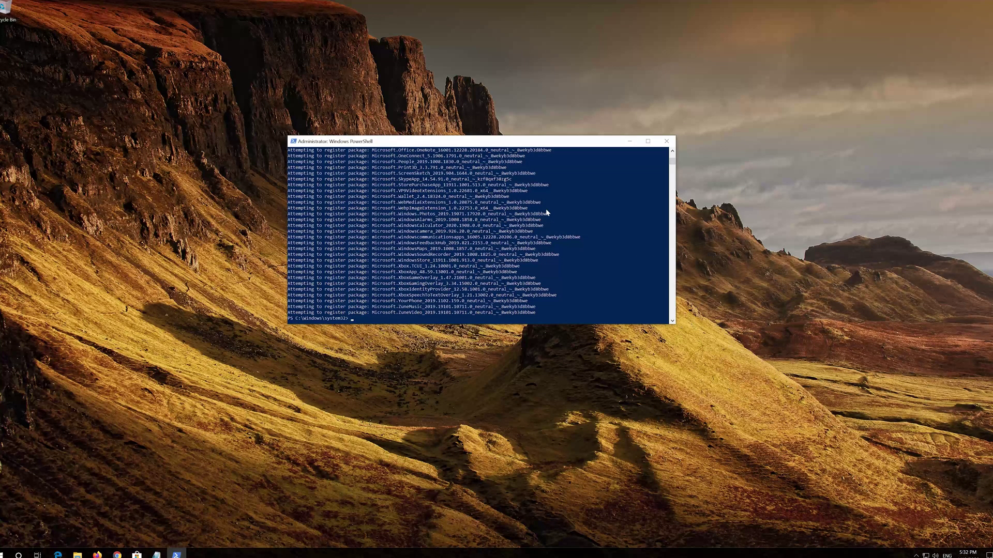
text(exit)
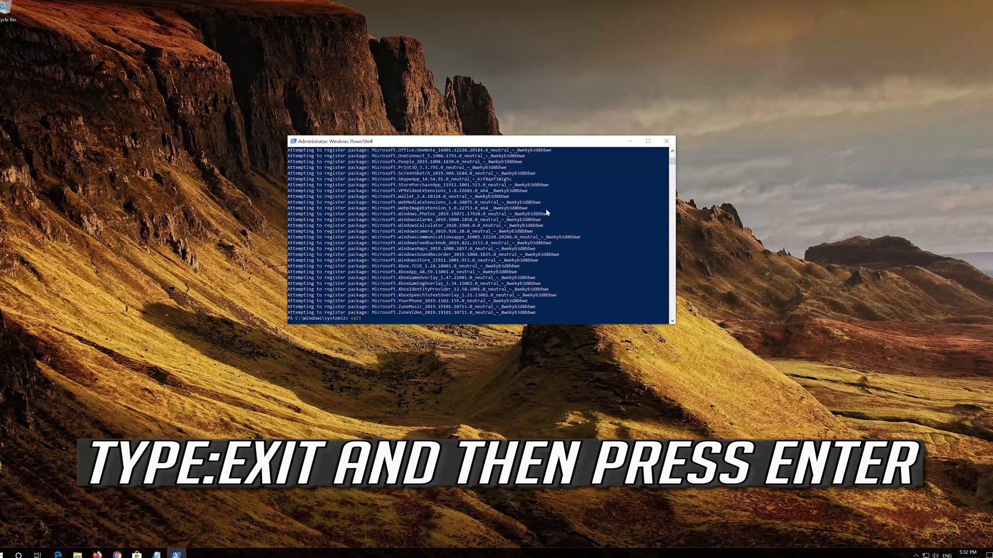
key(Return)
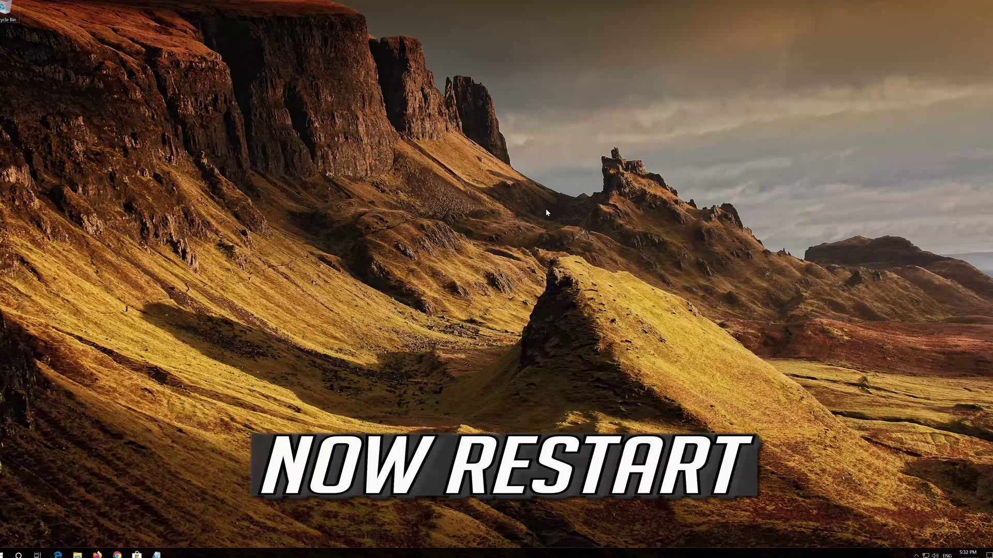
Restart the PC, then open Microsoft Store from the taskbar to confirm it loads.
click(5, 553)
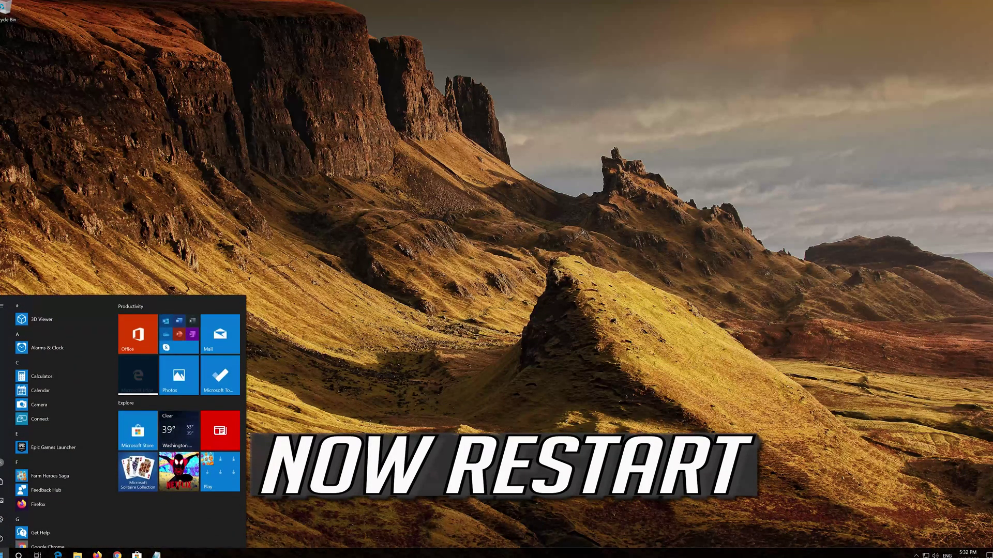
mouse_move(6, 538)
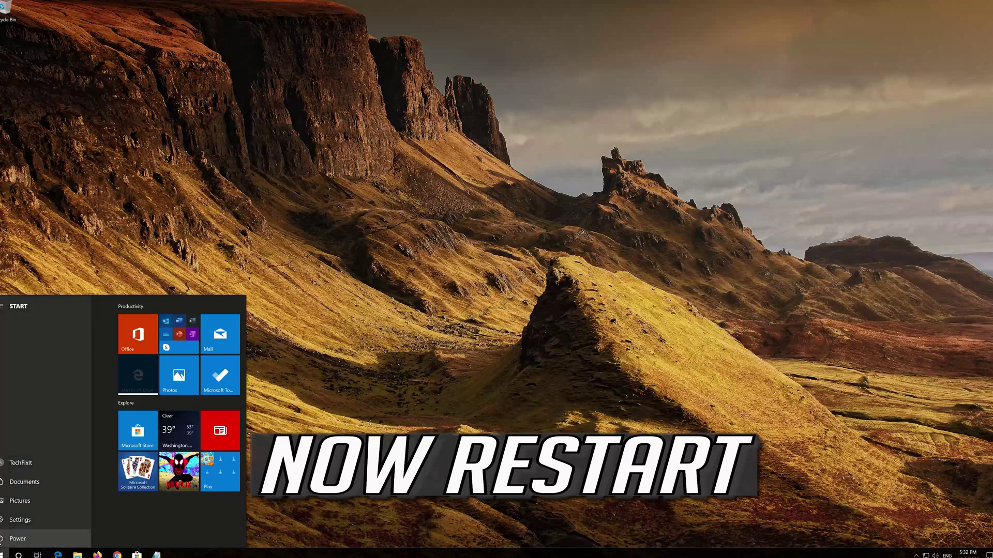
click(5, 539)
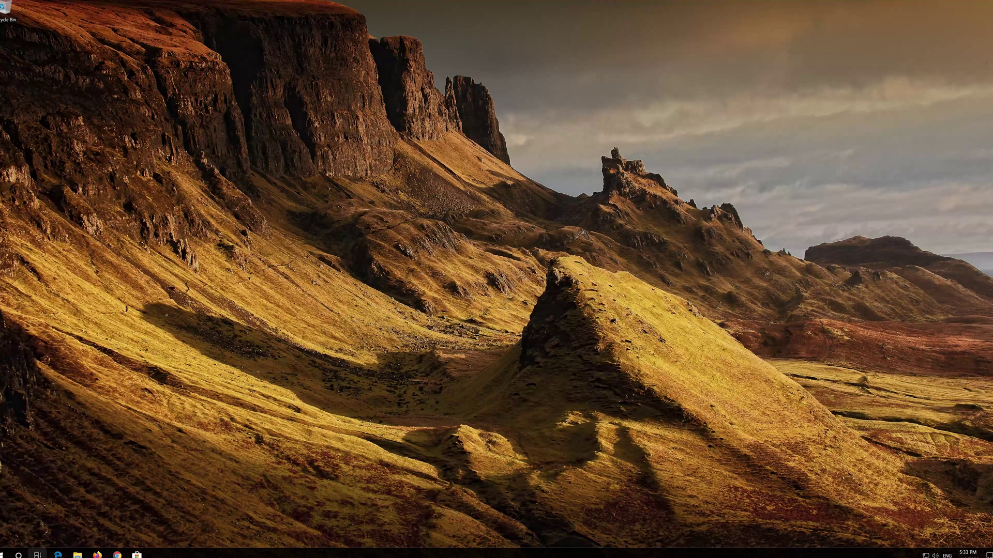
click(136, 554)
Go to Settings > Apps and open Microsoft Store's Advanced options.
key(super)
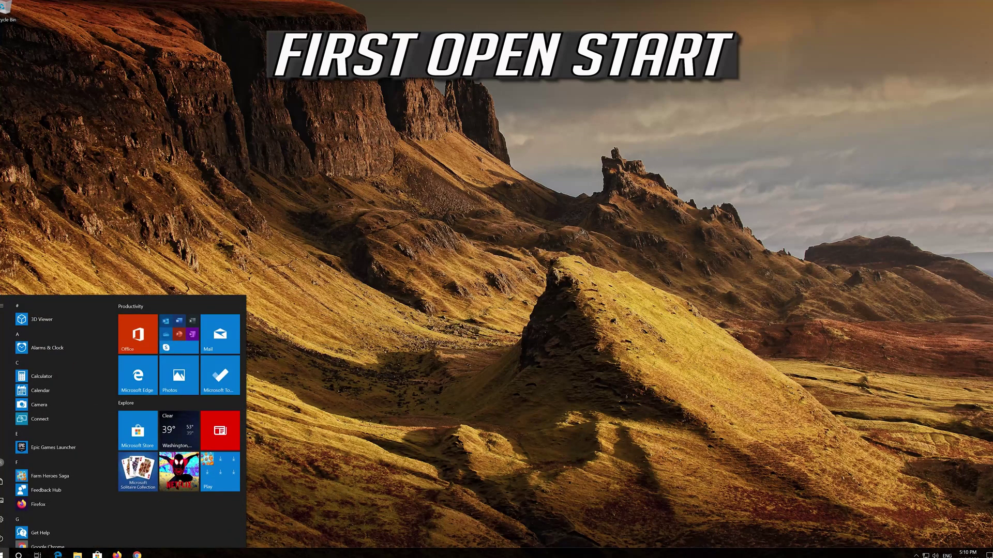
mouse_move(7, 519)
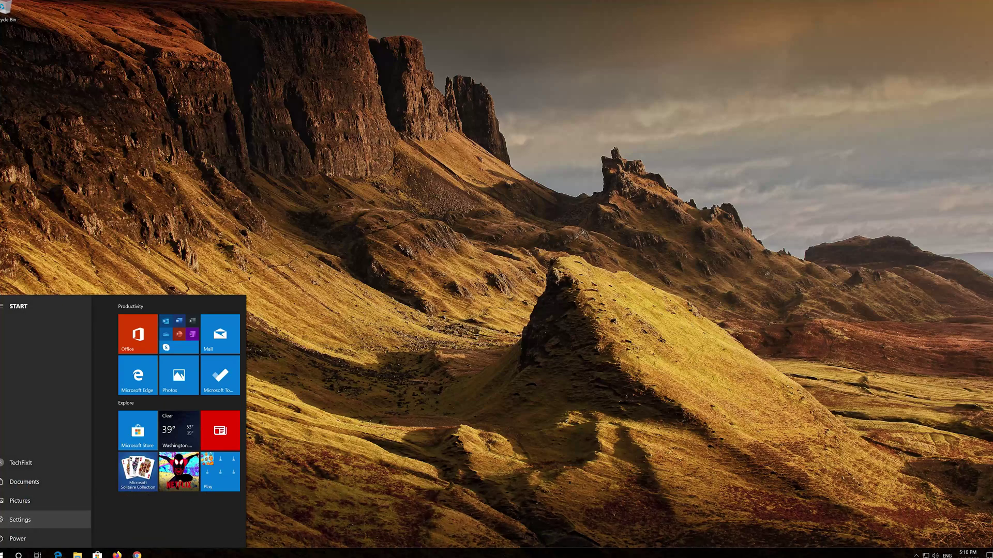
click(20, 519)
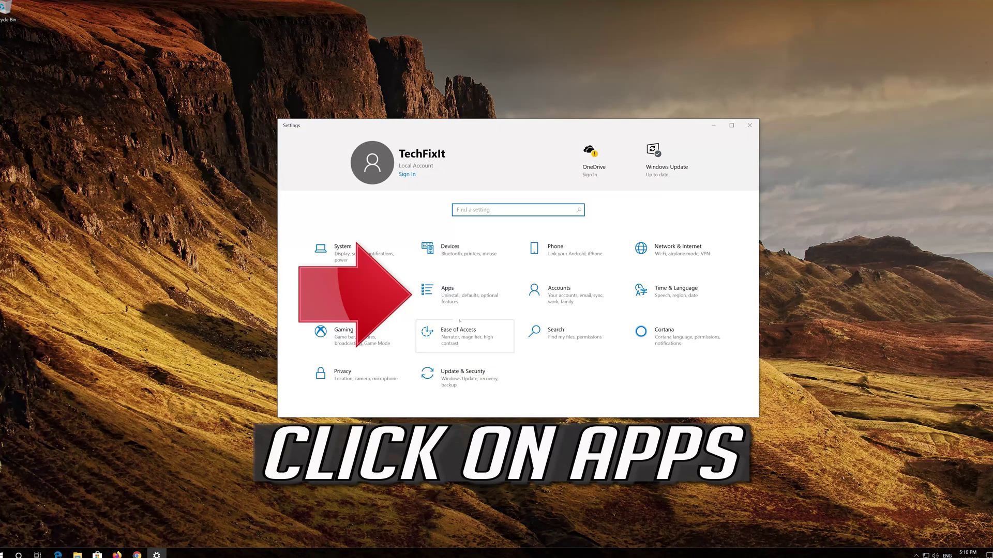
click(480, 294)
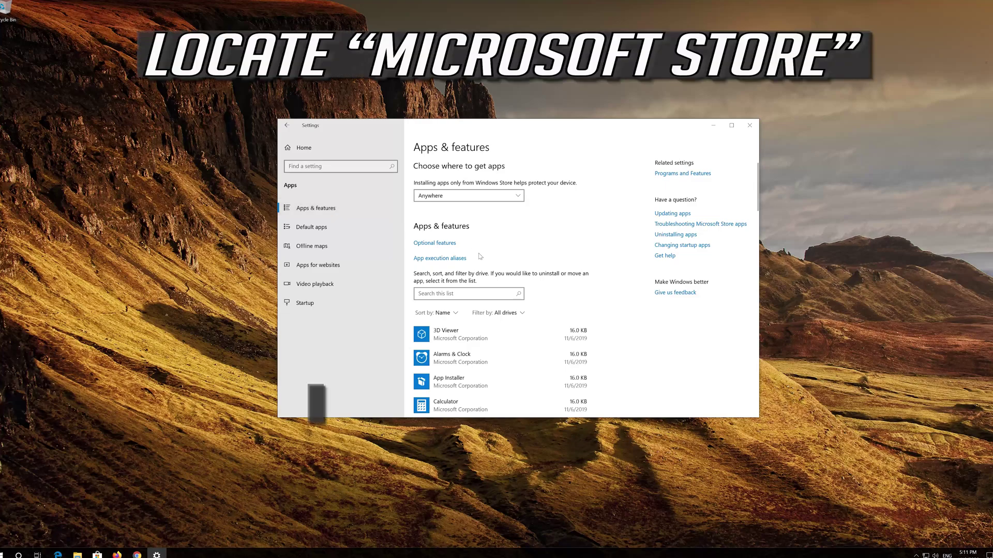
scroll(480, 256, down, 15)
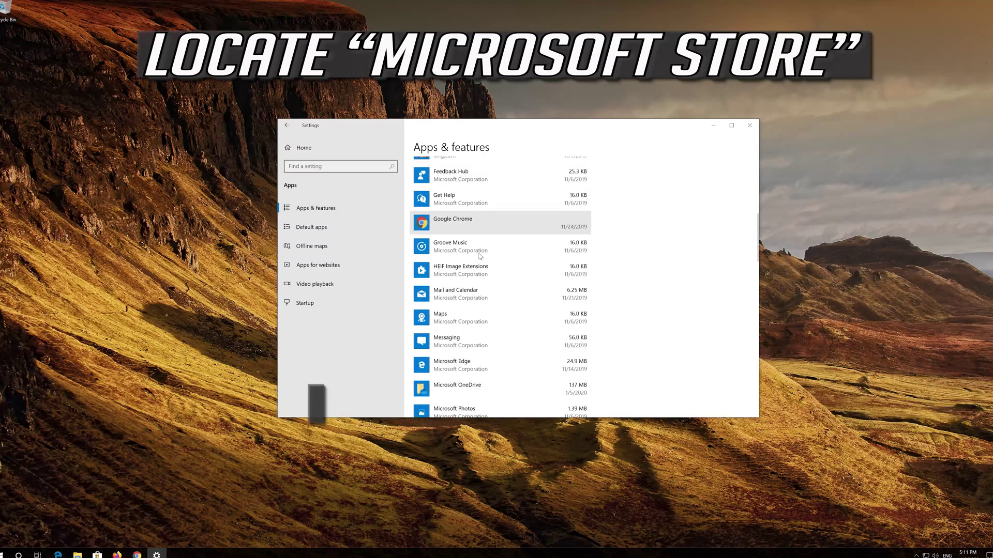
scroll(480, 256, down, 3)
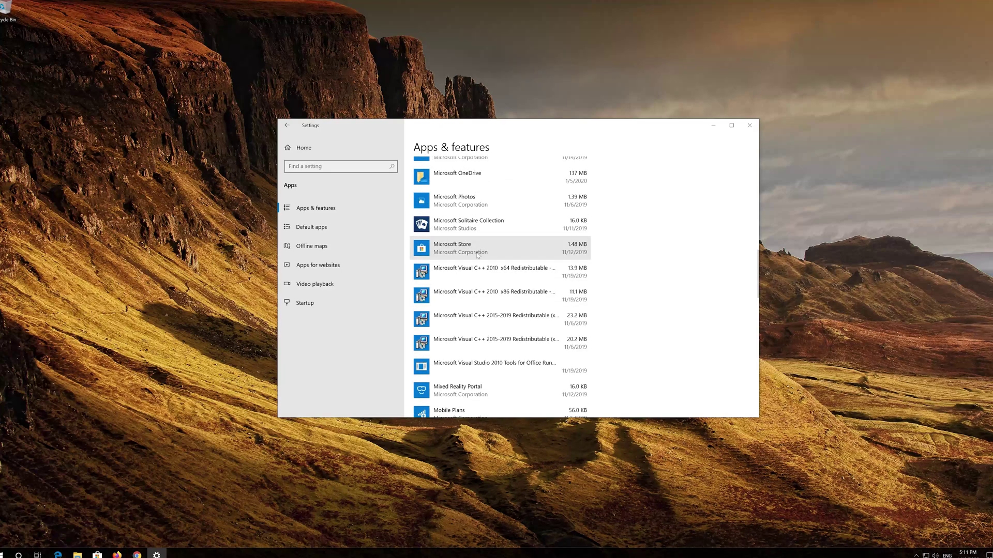
click(480, 254)
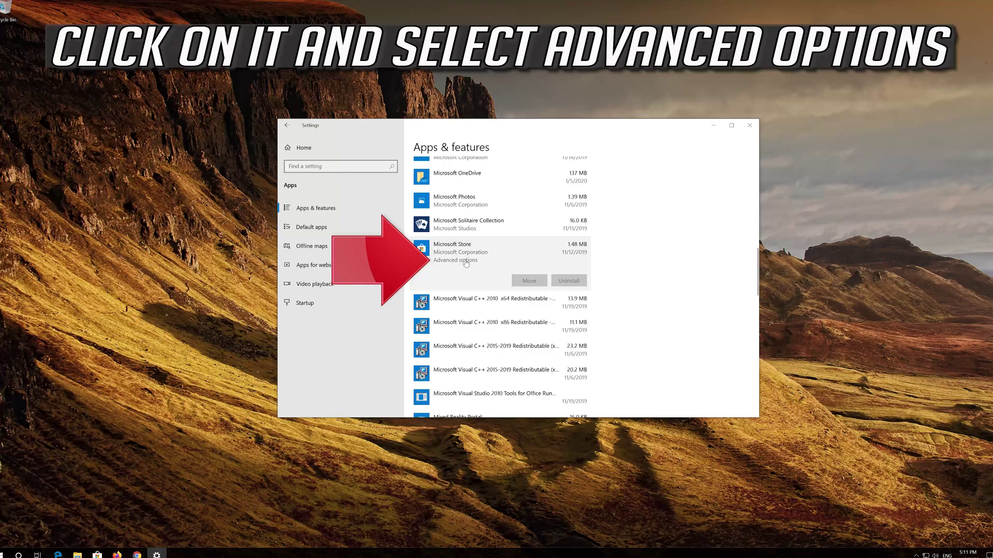
click(465, 261)
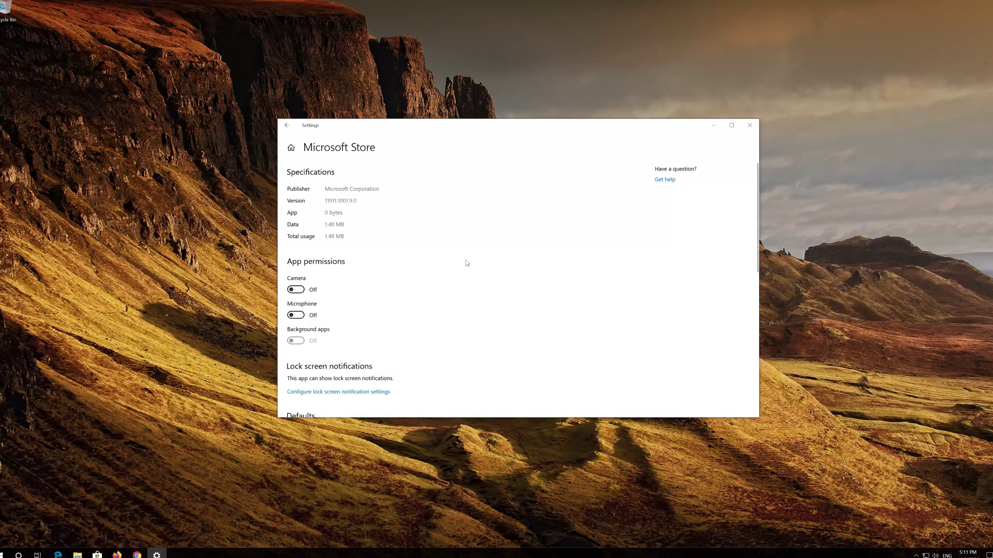
Reset the Microsoft Store app from its advanced options, confirming the data deletion.
scroll(389, 282, down, 5)
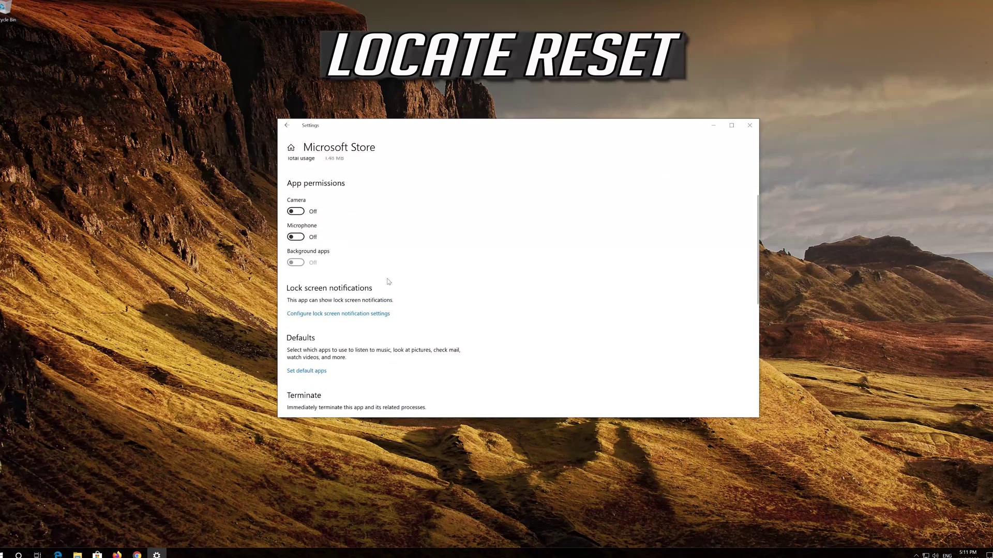
scroll(389, 282, down, 2)
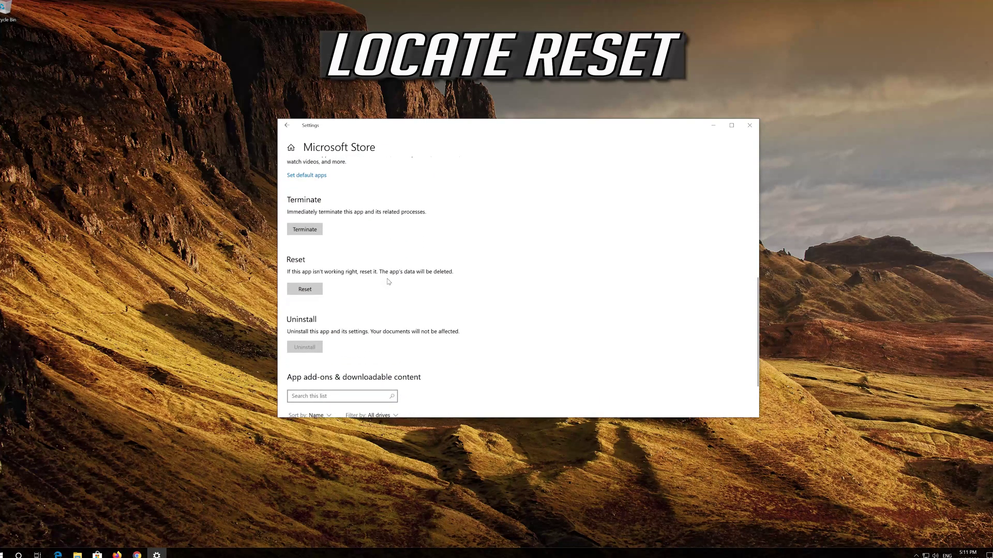
click(306, 290)
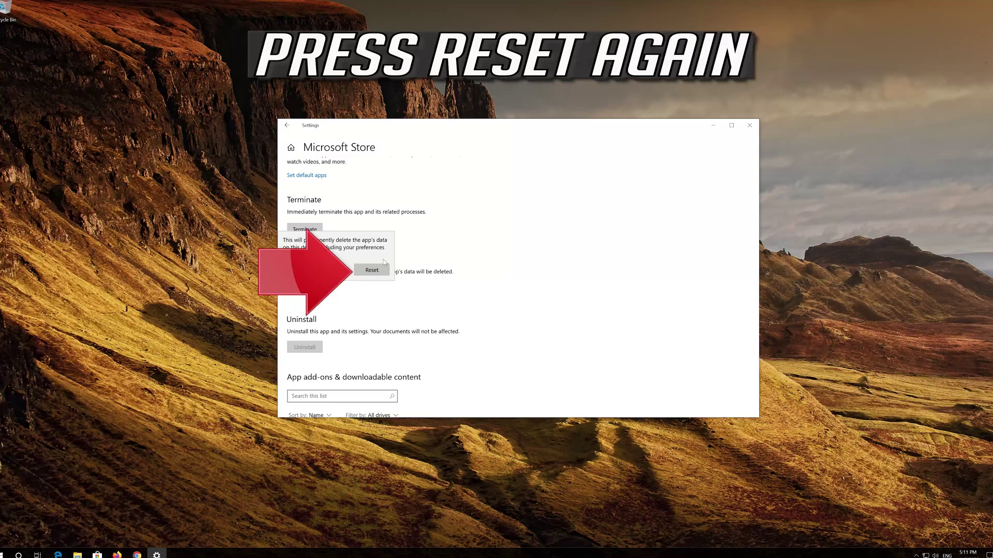
click(359, 273)
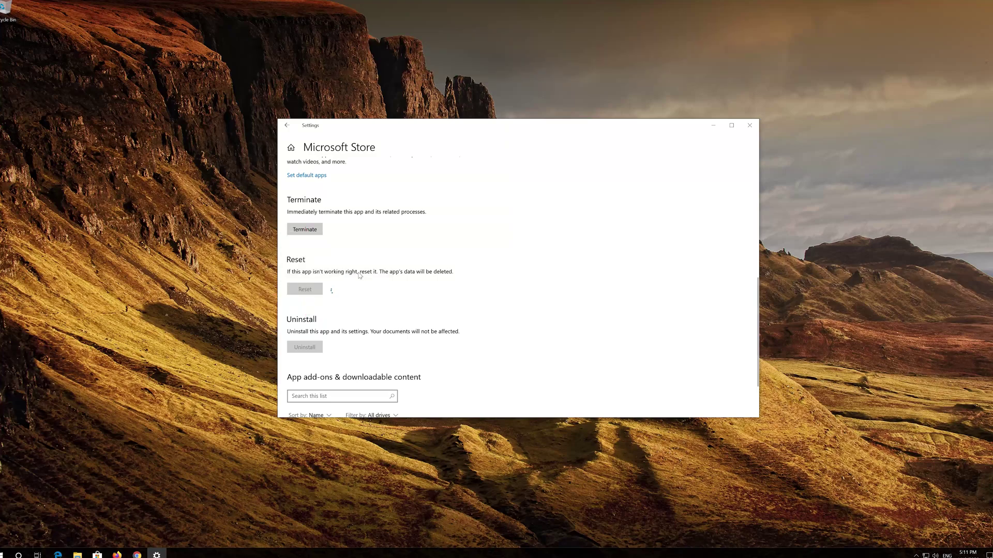
Close Settings, launch Microsoft Store from Start, and move its window to the screen centre.
click(749, 125)
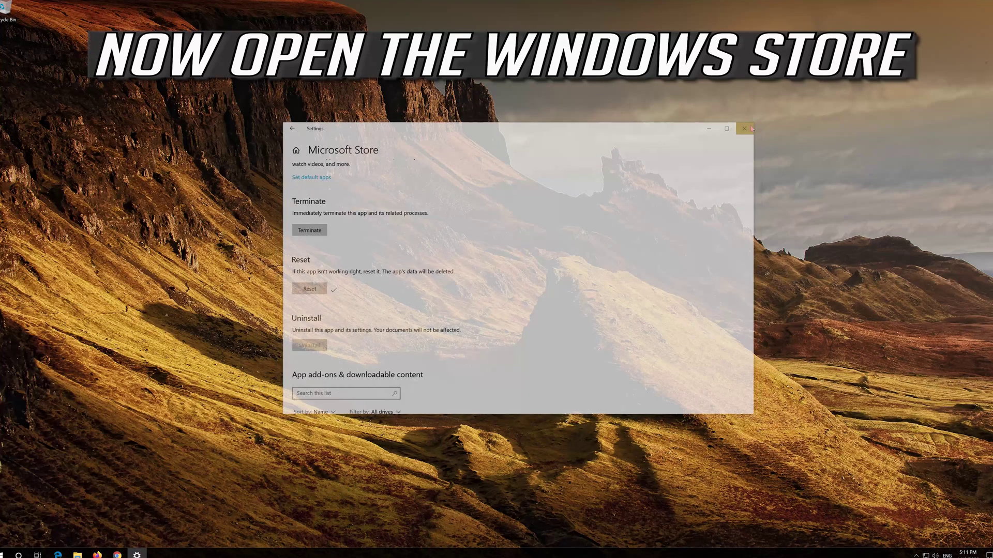
click(6, 553)
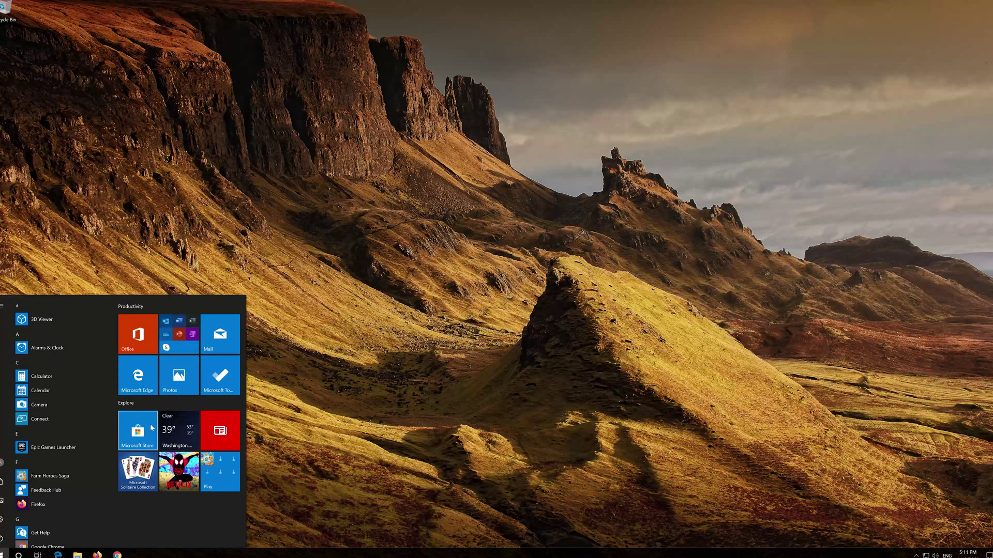
click(151, 428)
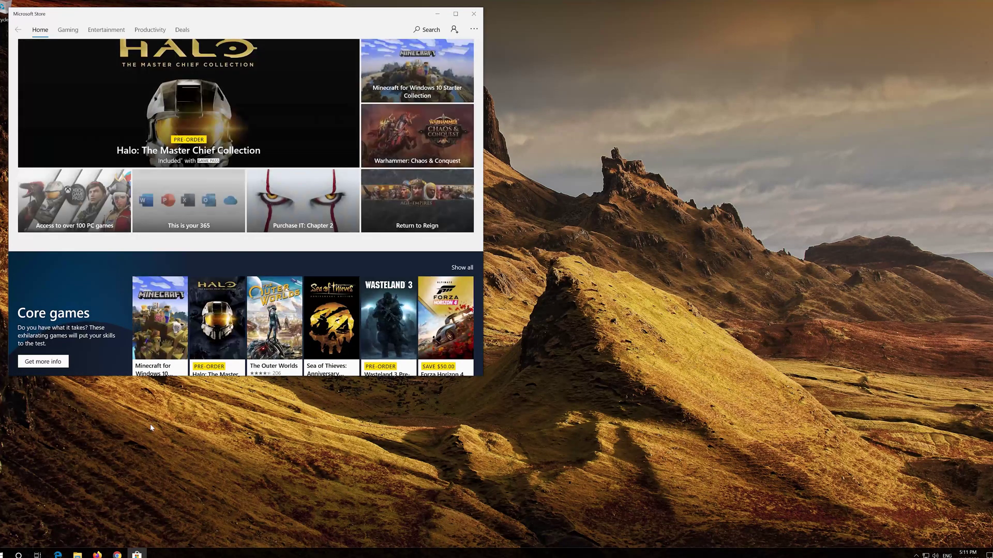
drag(318, 12, 593, 46)
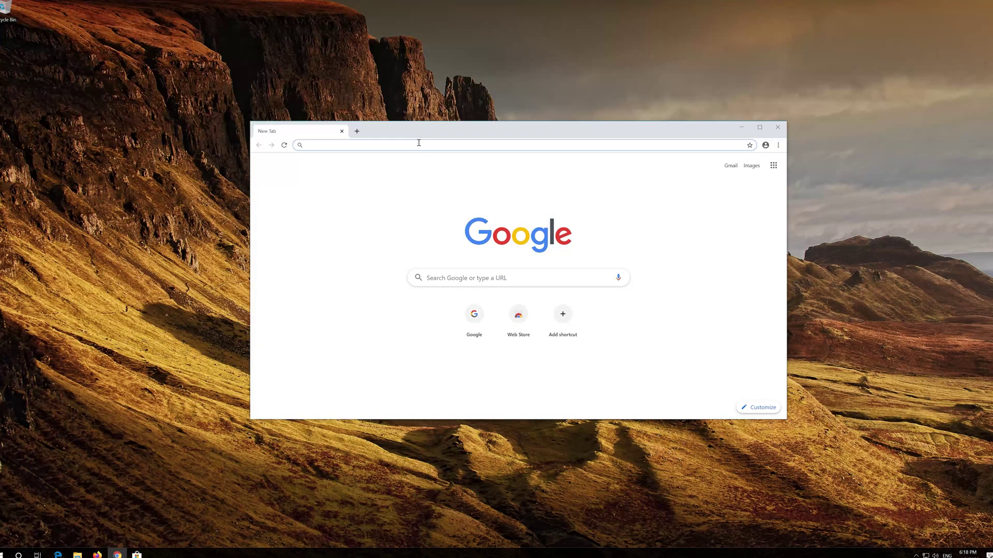
Load the Download Windows 10 page, download the Media Creation Tool, and close Chrome.
text(https://www.microsoft.com/en-us/software-download/windows10)
key(Return)
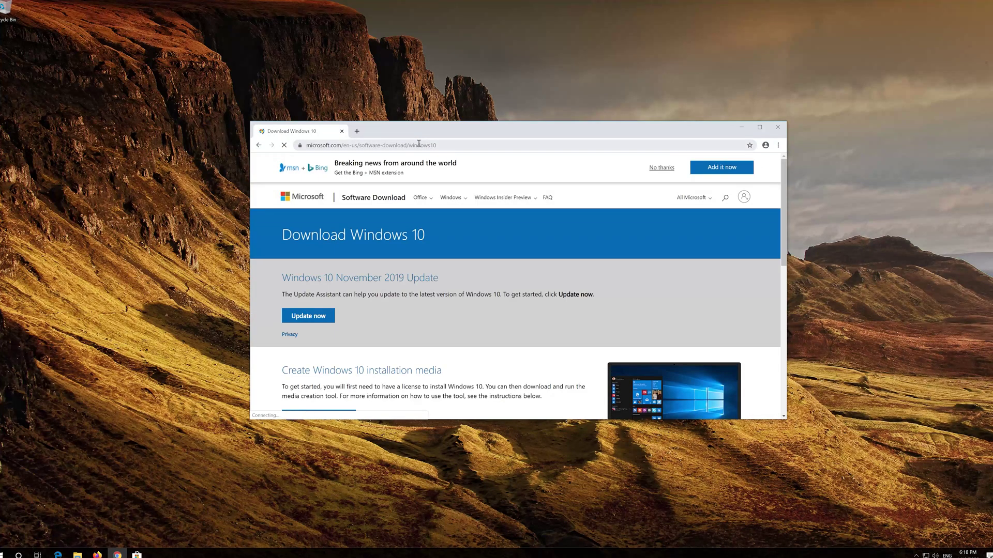
scroll(481, 305, down, 1)
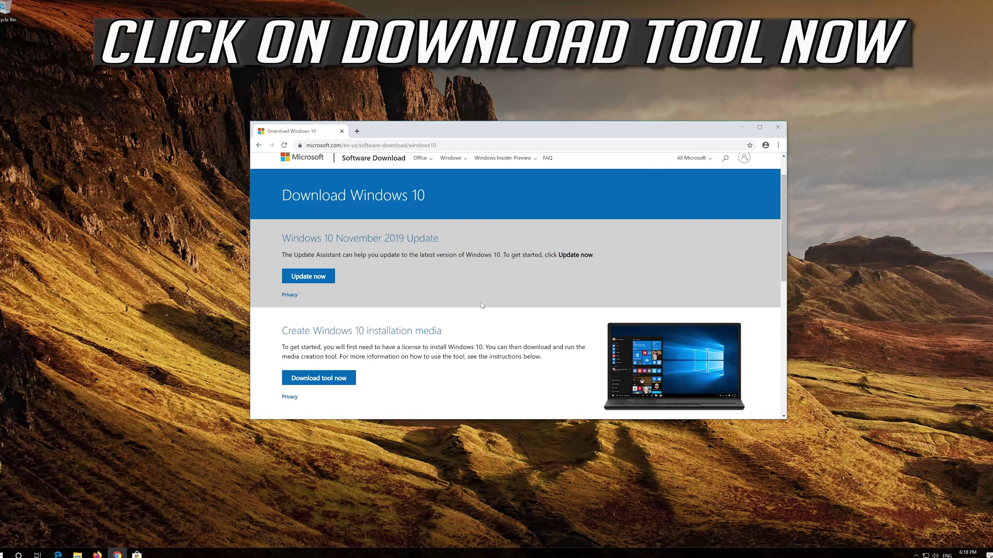
click(338, 380)
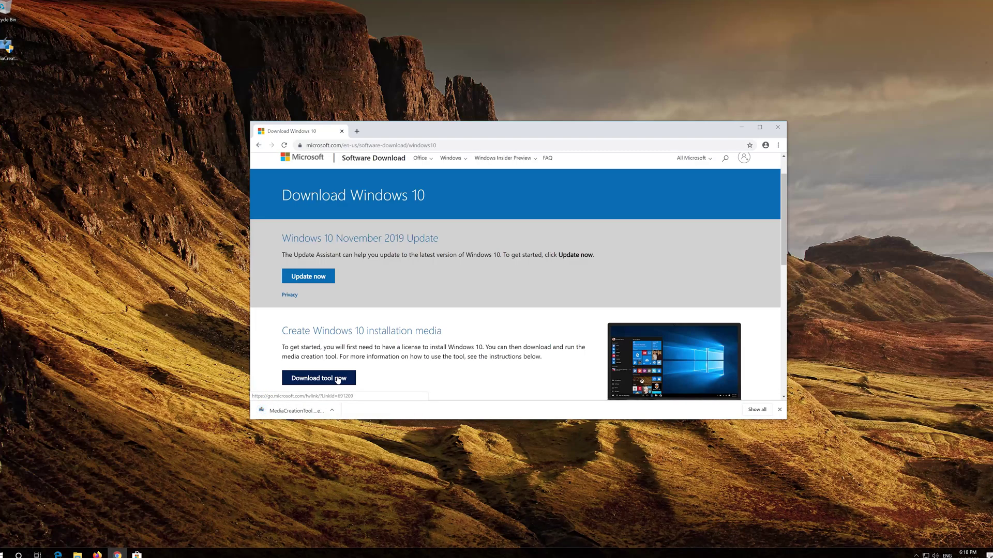
click(779, 129)
Run the Media Creation Tool and upgrade this PC to Windows 10 Pro, keeping files and apps.
double_click(6, 48)
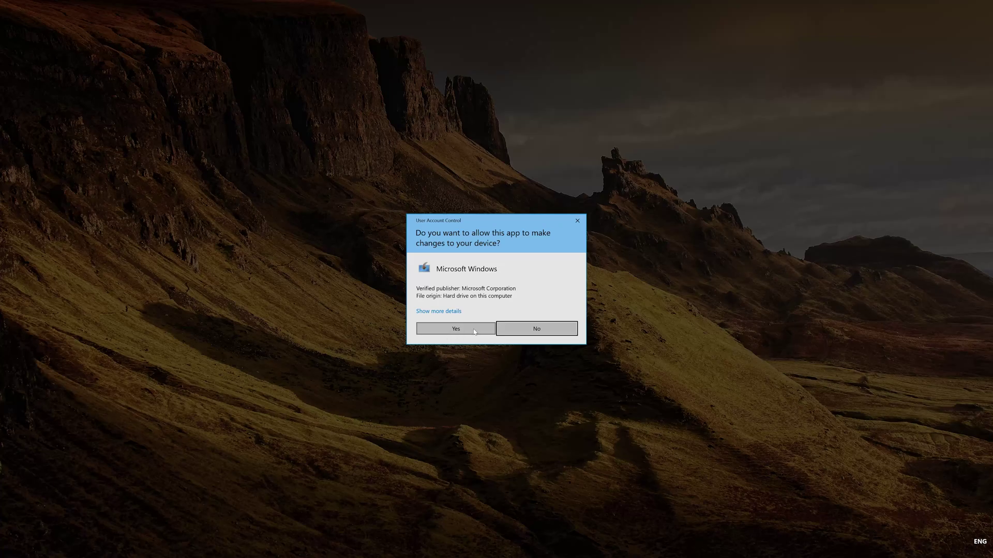
click(453, 334)
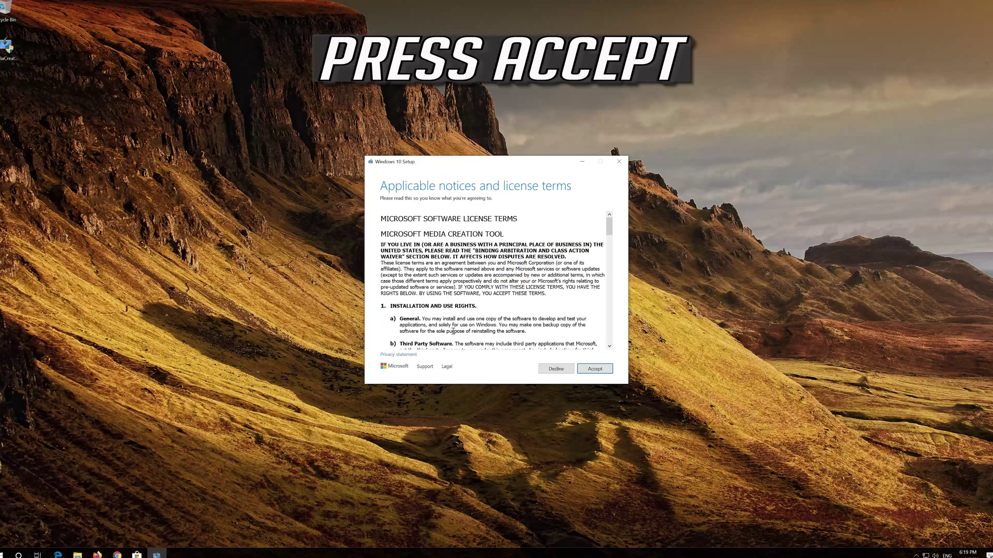
click(600, 369)
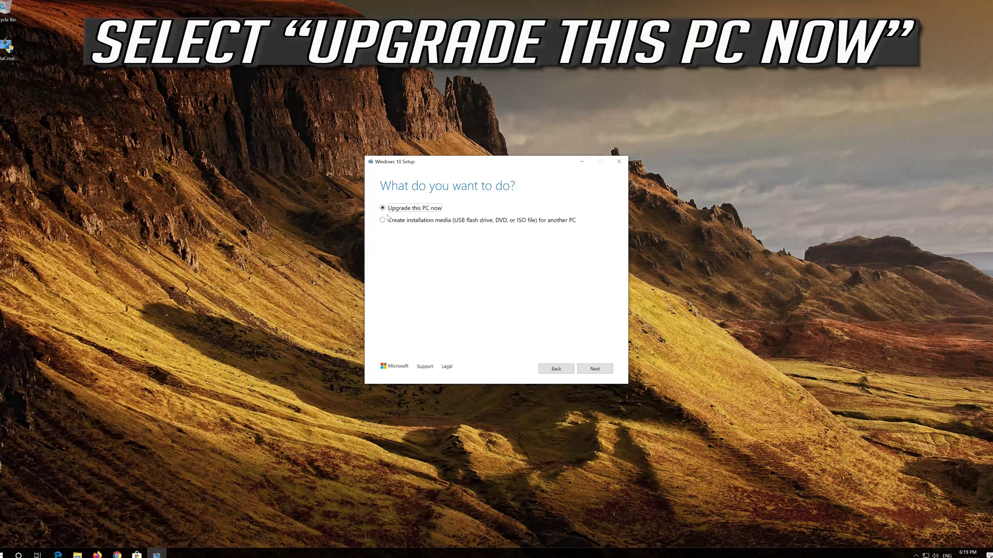
click(592, 375)
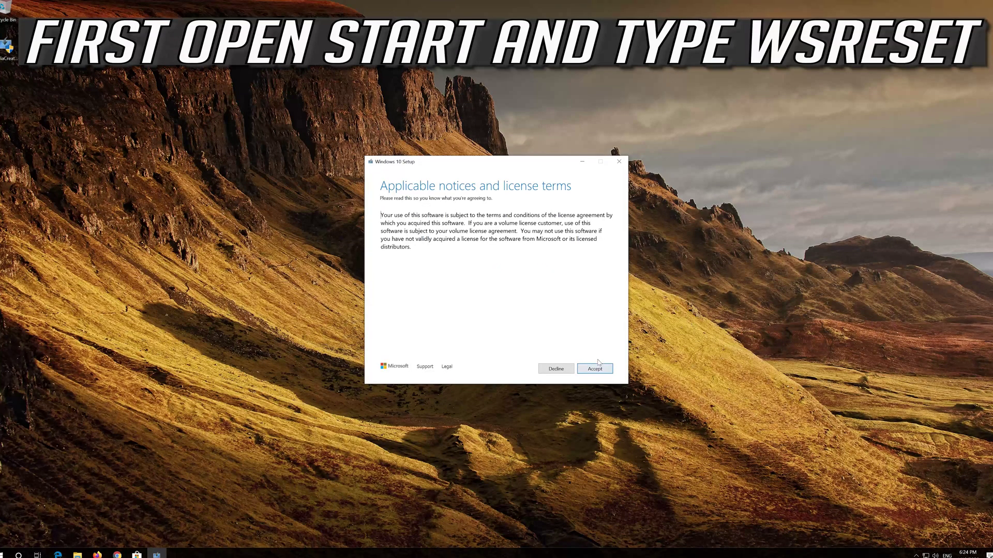
click(598, 367)
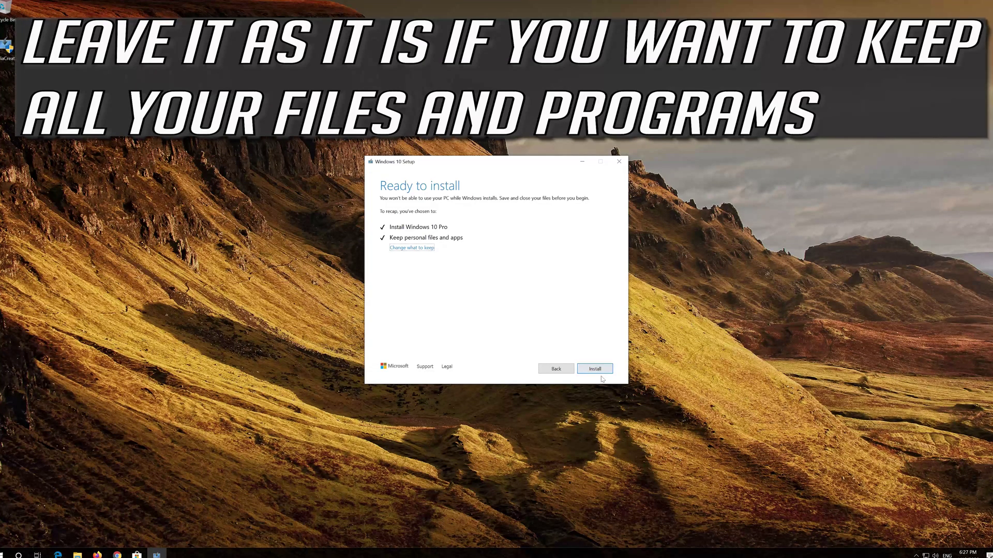
click(594, 369)
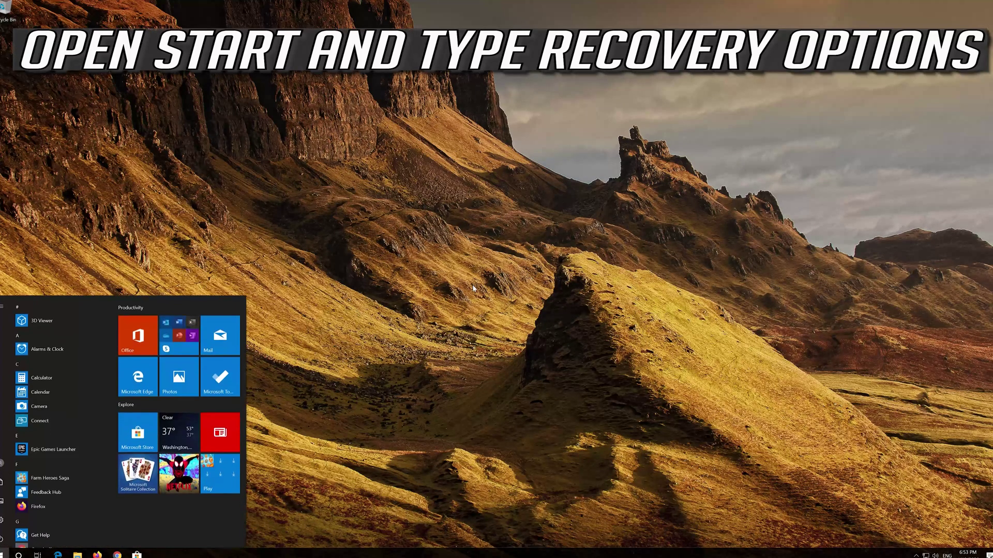
Find Recovery options through Start search and restart the PC into advanced startup.
text(reco)
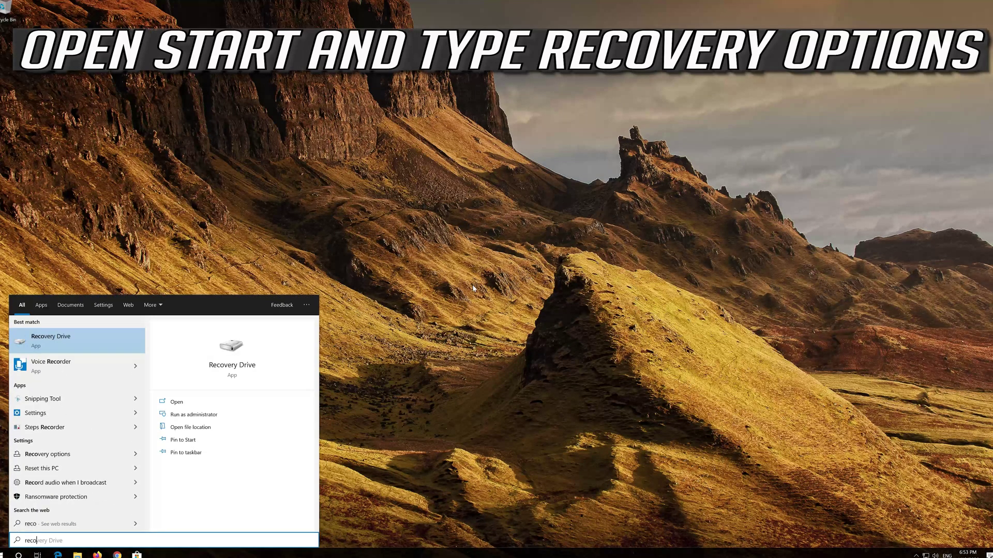
text(very option)
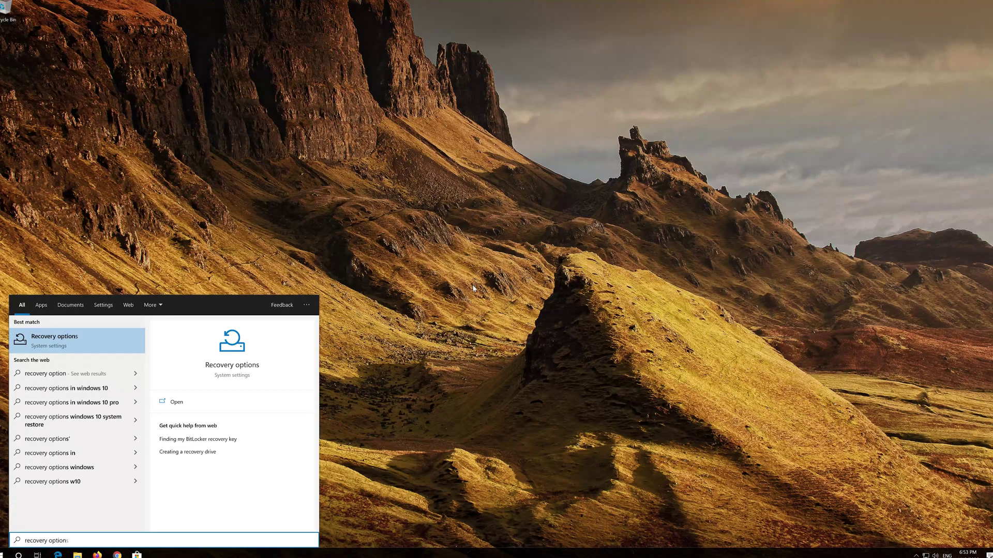
click(78, 343)
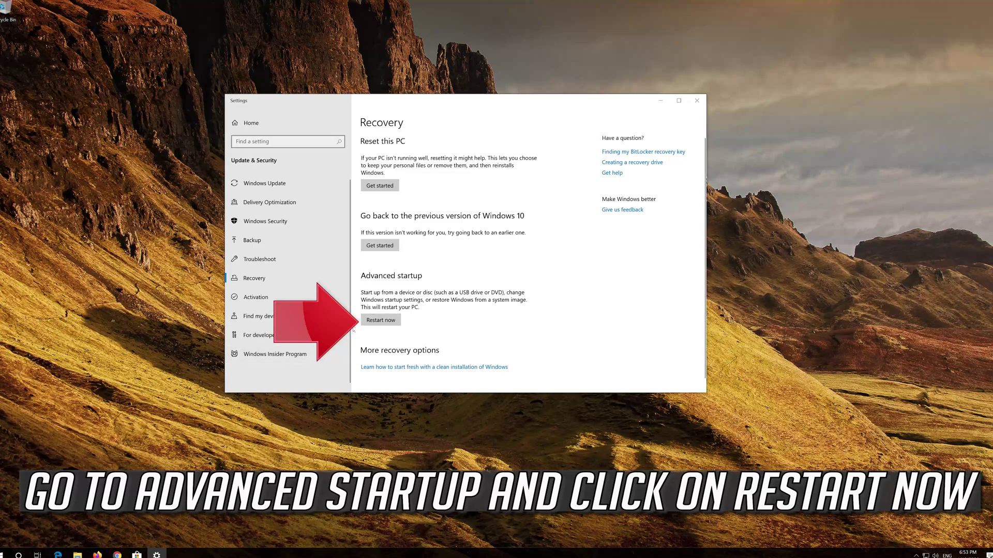
click(381, 320)
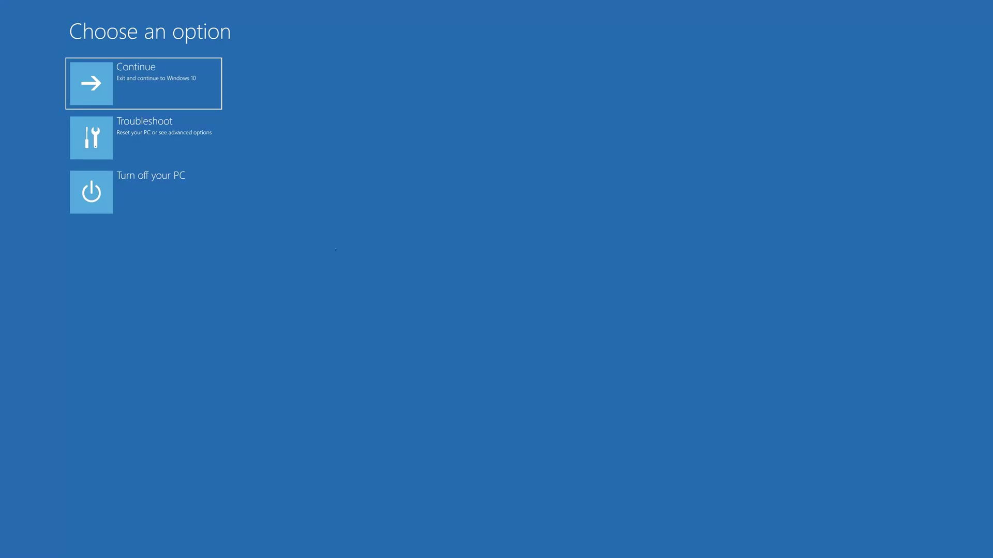
Launch System Restore from Troubleshoot > Advanced options on the recovery screen.
click(160, 142)
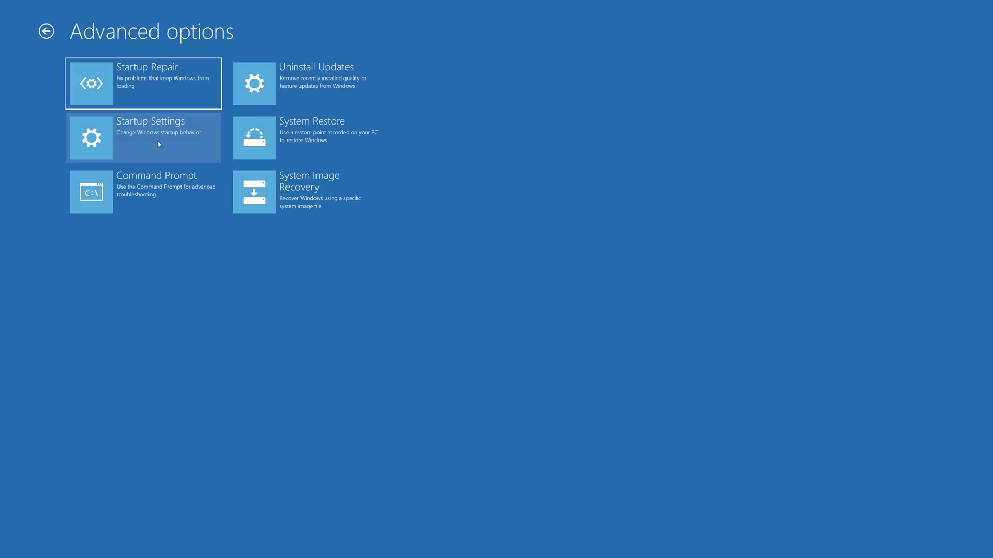
click(326, 151)
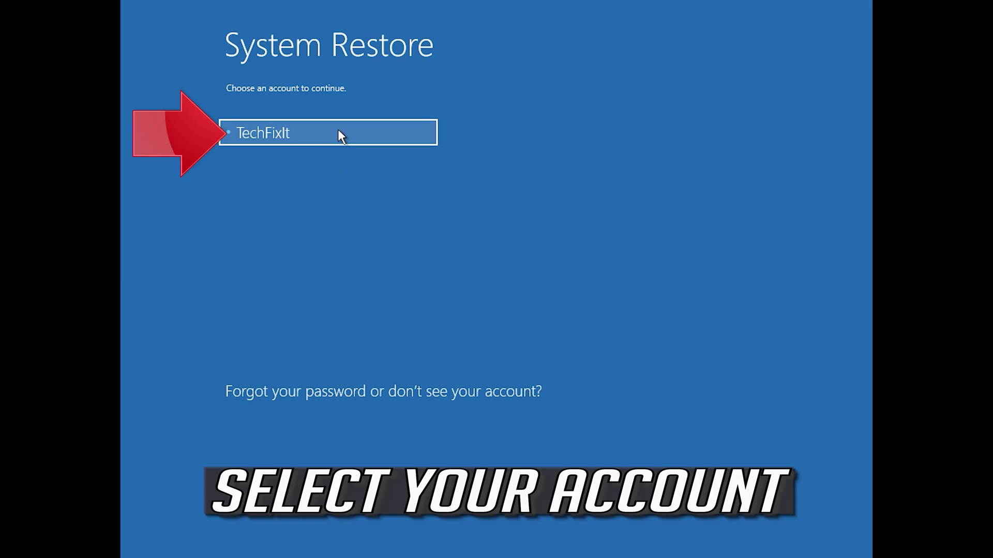
Select the user account and continue with its password to open the System Restore wizard.
click(338, 136)
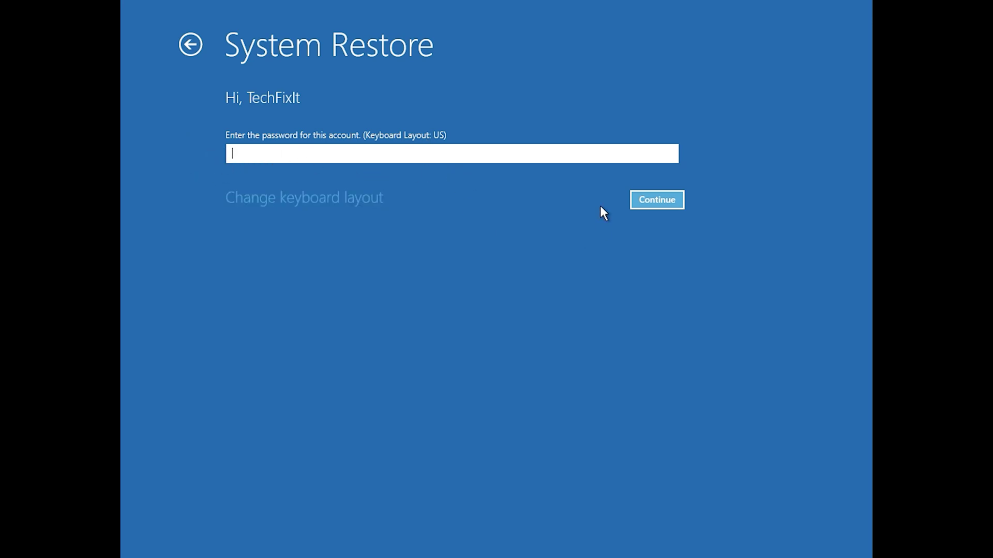
click(645, 201)
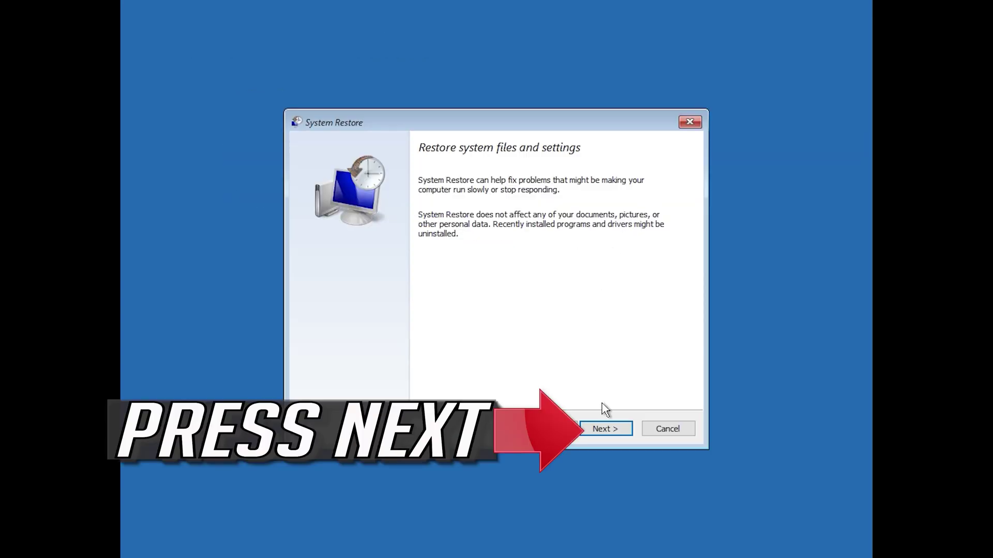
Restore the system to the 1/10/2020 12:21:42 AM restore point, accepting the no-interruption warning.
click(607, 431)
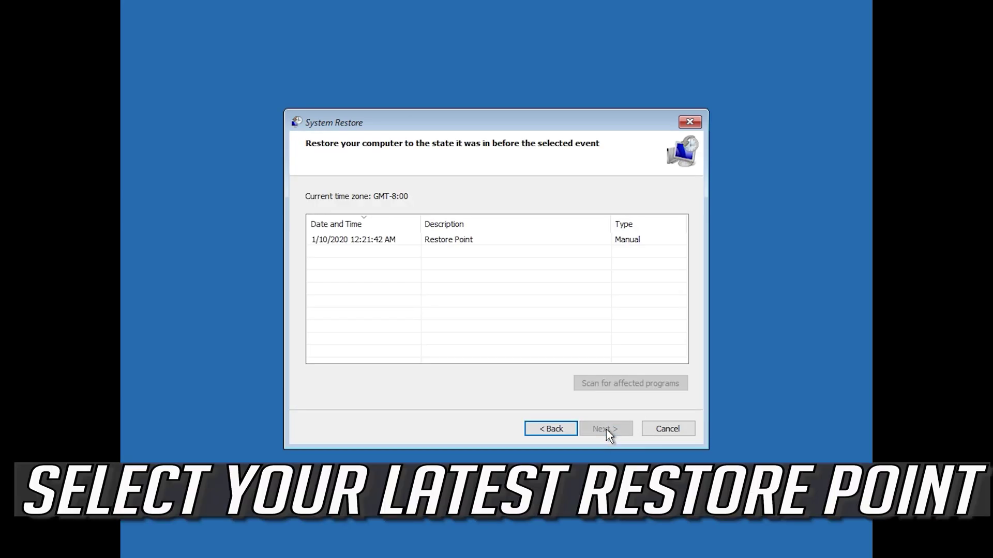
click(358, 243)
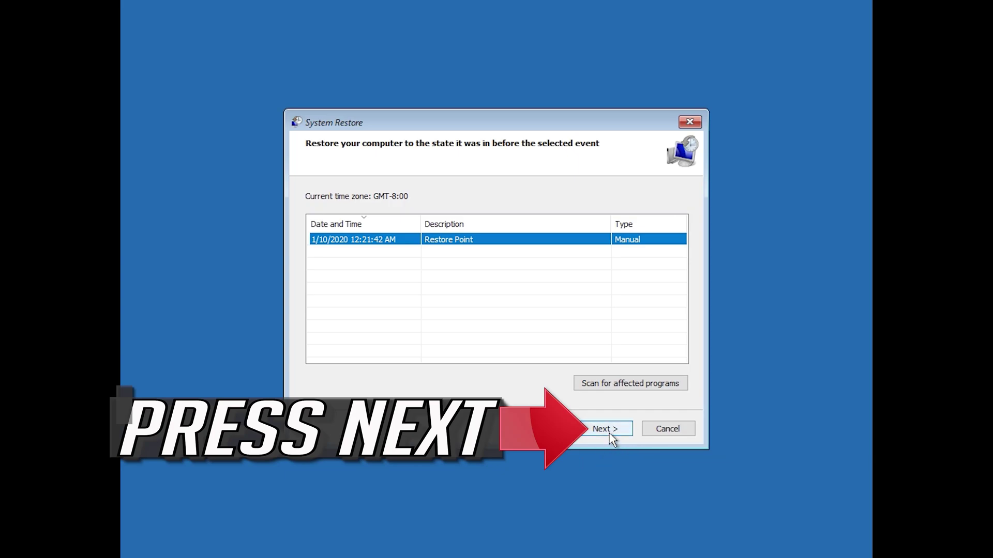
click(605, 430)
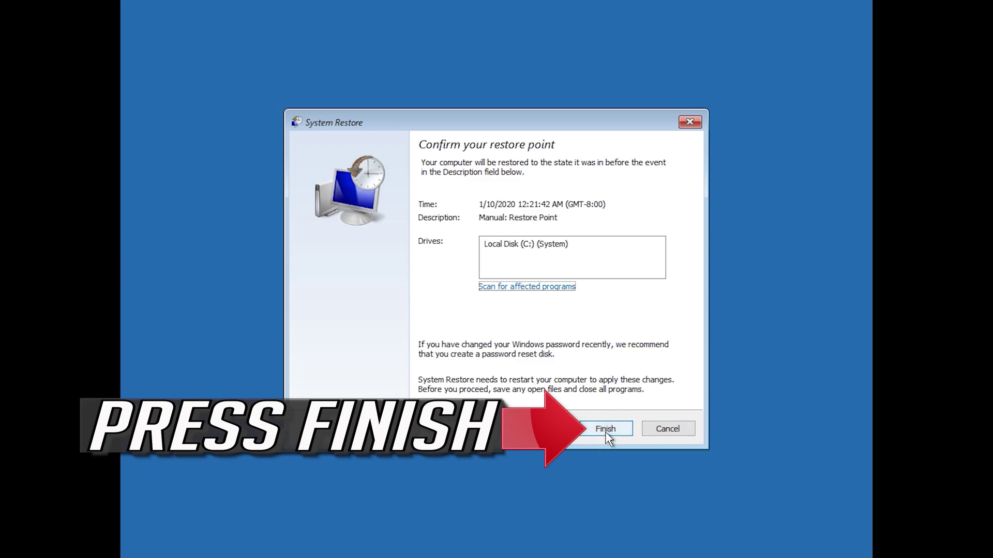
click(607, 434)
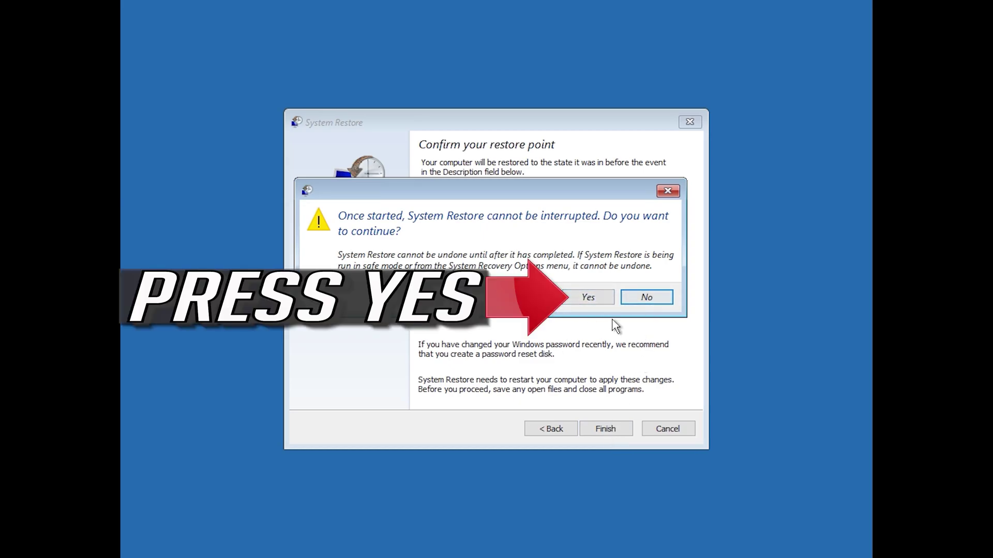
click(585, 301)
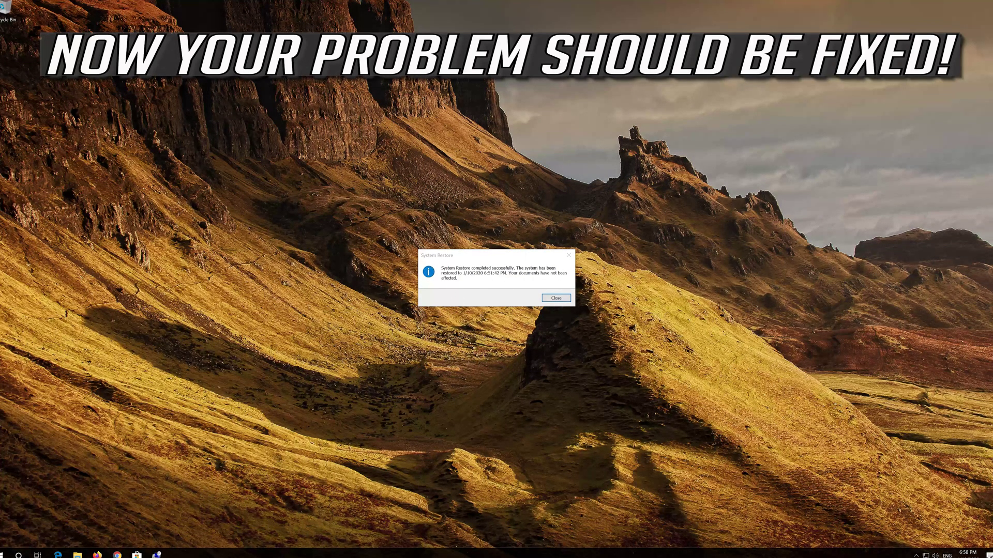
Close the System Restore completed message.
click(551, 299)
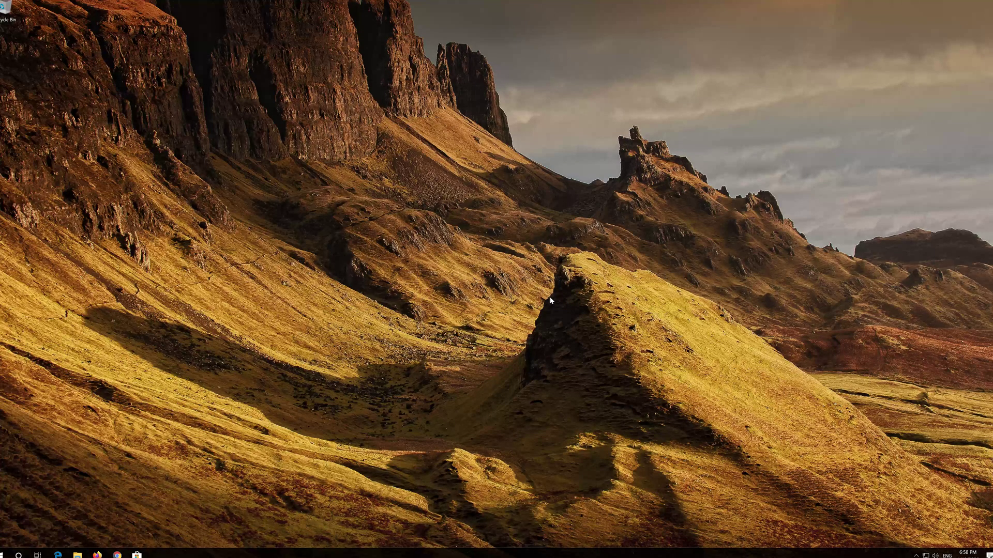